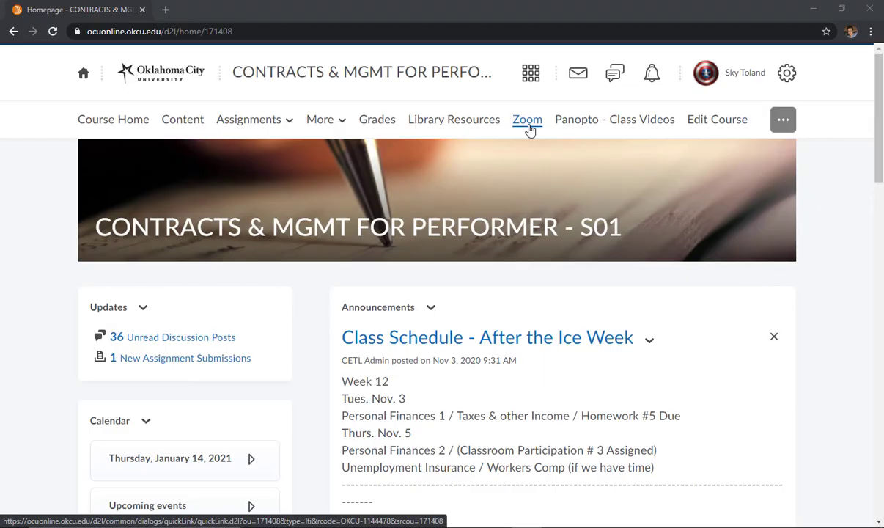
# Start scheduling a new Zoom meeting from the course homepage and set its start time to 10:00 AM.
pyautogui.click(527, 121)
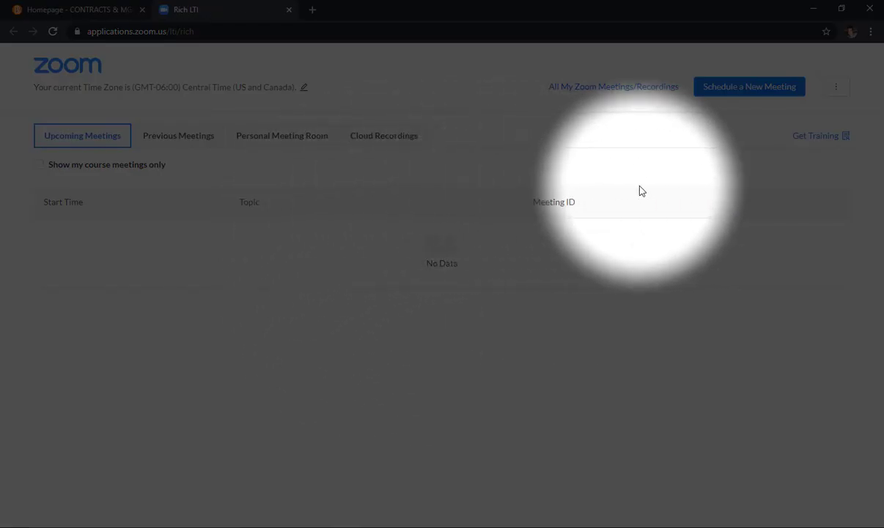
pyautogui.click(768, 92)
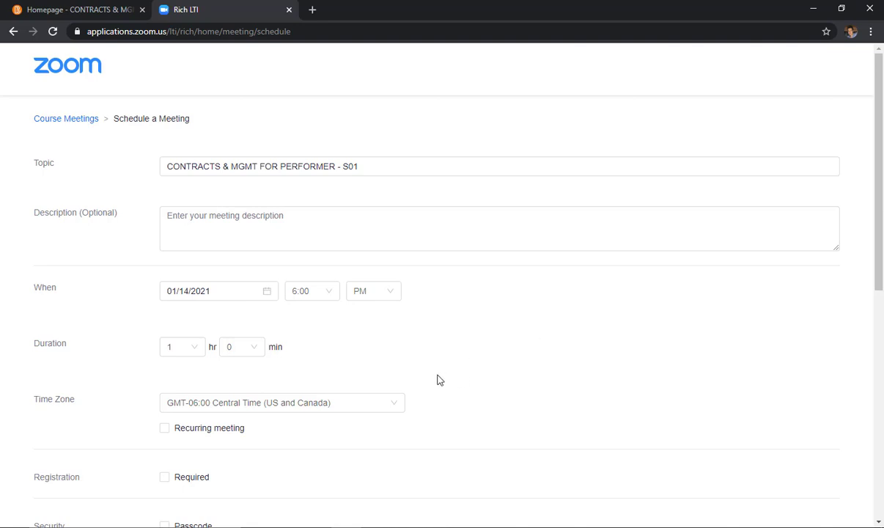
pyautogui.click(332, 295)
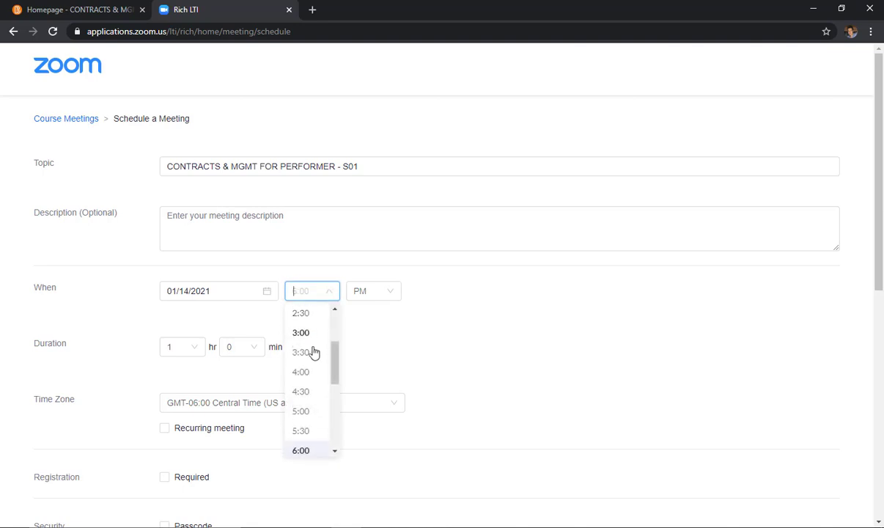
pyautogui.scroll(-4, 310, 366)
pyautogui.click(310, 421)
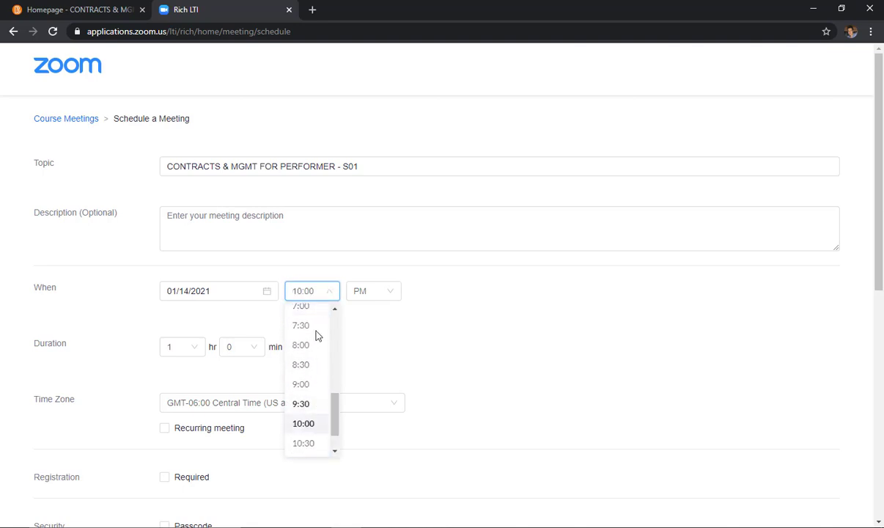
pyautogui.click(363, 290)
pyautogui.click(362, 317)
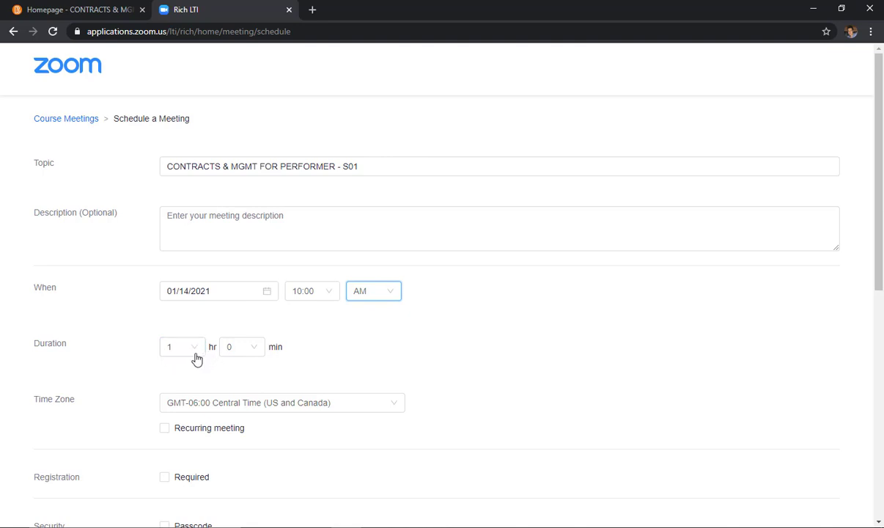
# Make the meeting recurring with weekly recurrence and add Tuesday to the days it occurs on.
pyautogui.scroll(-1, 355, 329)
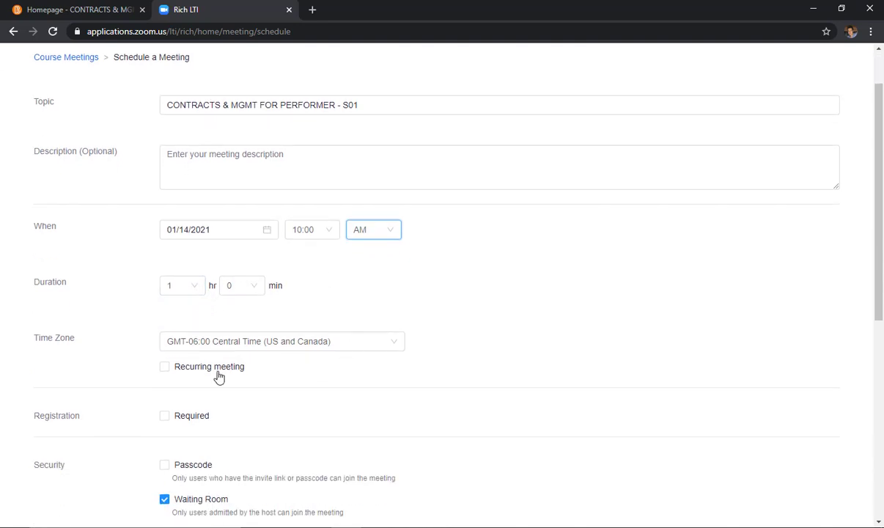
pyautogui.click(164, 367)
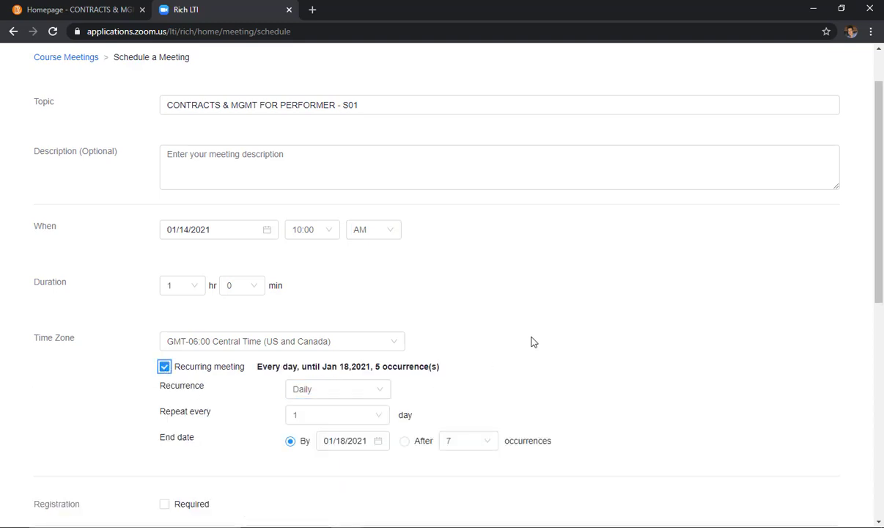
pyautogui.click(359, 396)
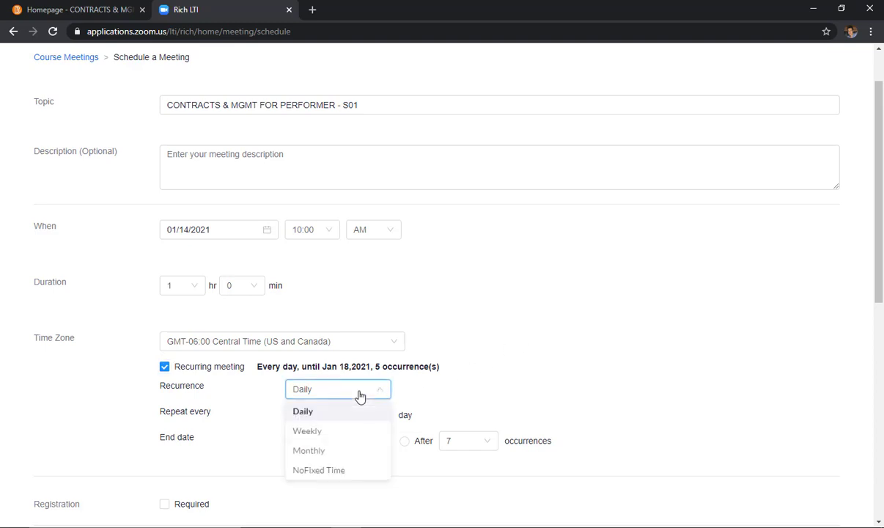
pyautogui.click(337, 438)
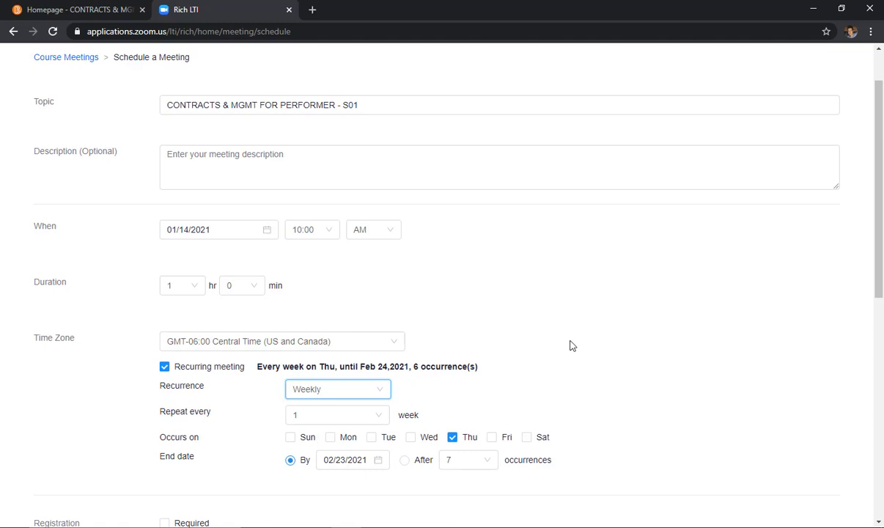
pyautogui.scroll(-1, 572, 345)
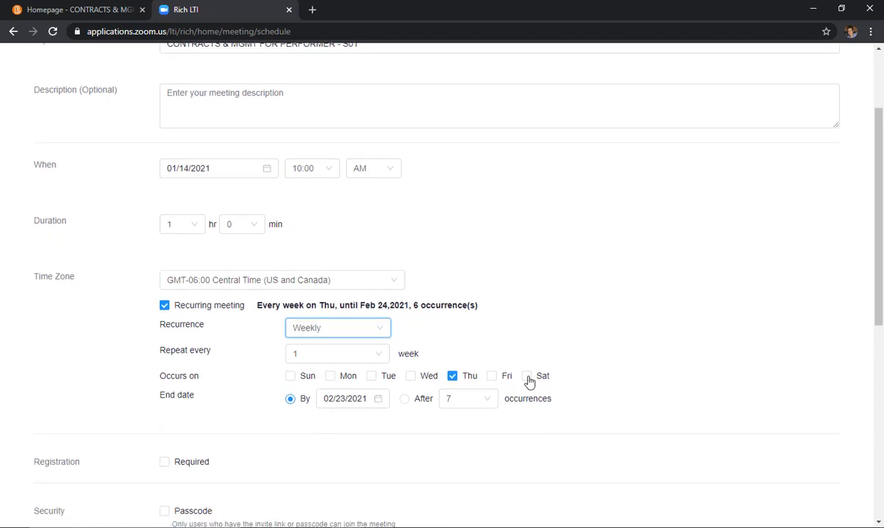
pyautogui.click(371, 377)
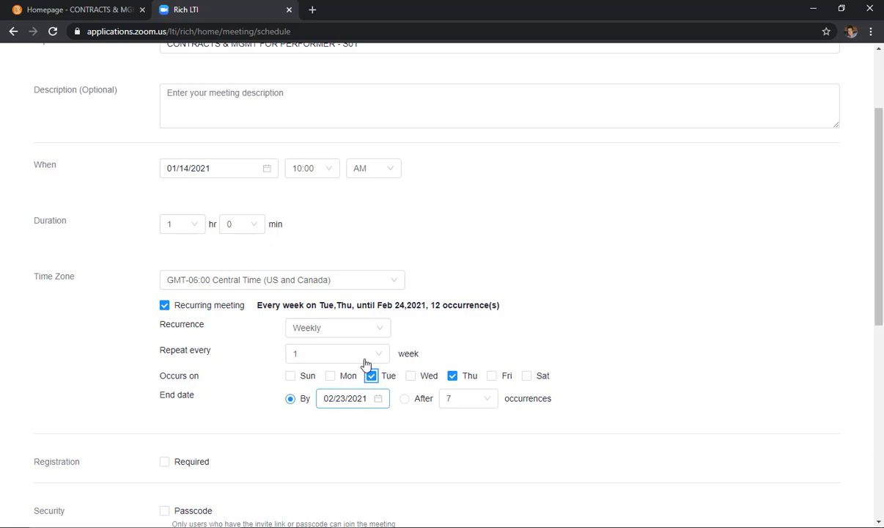
# Save the recurring meeting with the default security, video, audio and meeting options.
pyautogui.scroll(-2, 365, 358)
pyautogui.scroll(-4, 364, 360)
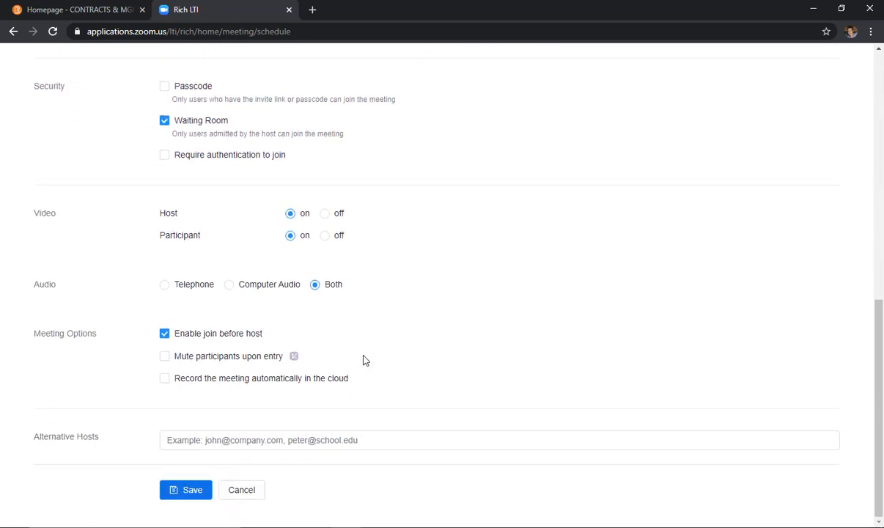
pyautogui.click(185, 498)
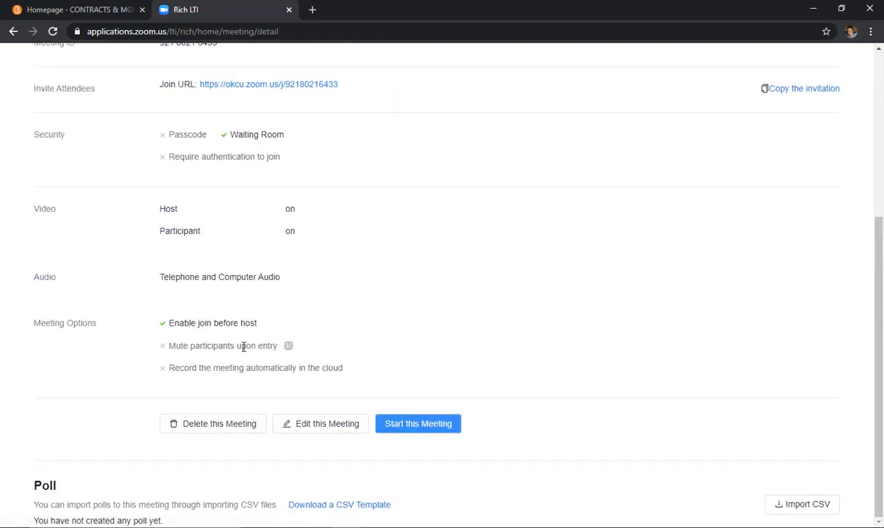
# Return to the course meetings list and review the upcoming occurrences of the recurring meeting.
pyautogui.scroll(4, 243, 345)
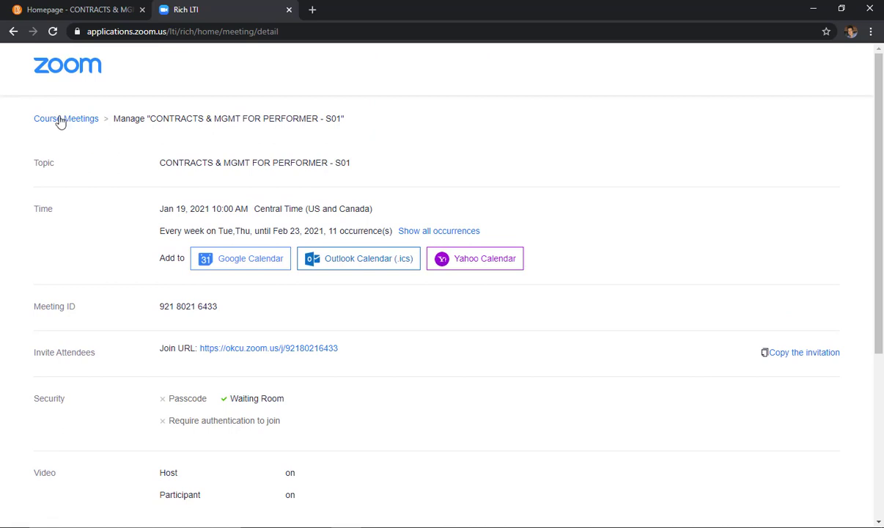
pyautogui.click(60, 120)
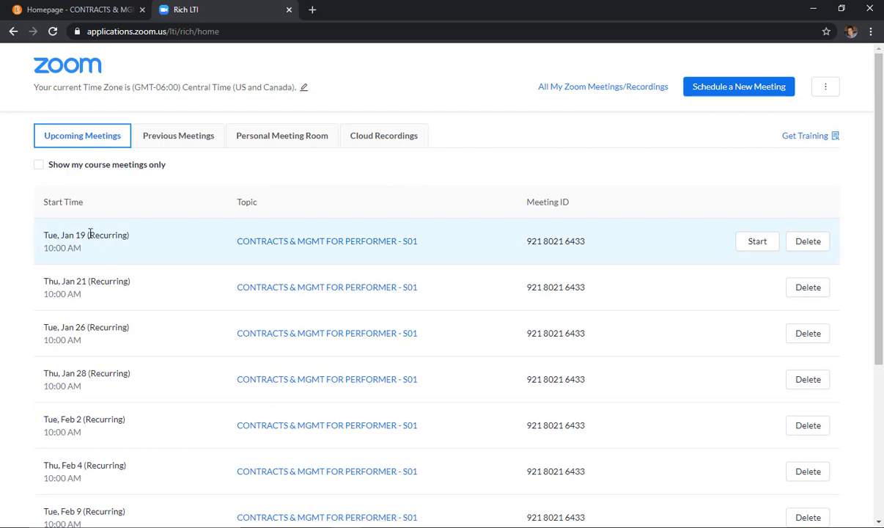
pyautogui.scroll(-3, 90, 231)
pyautogui.scroll(3, 90, 232)
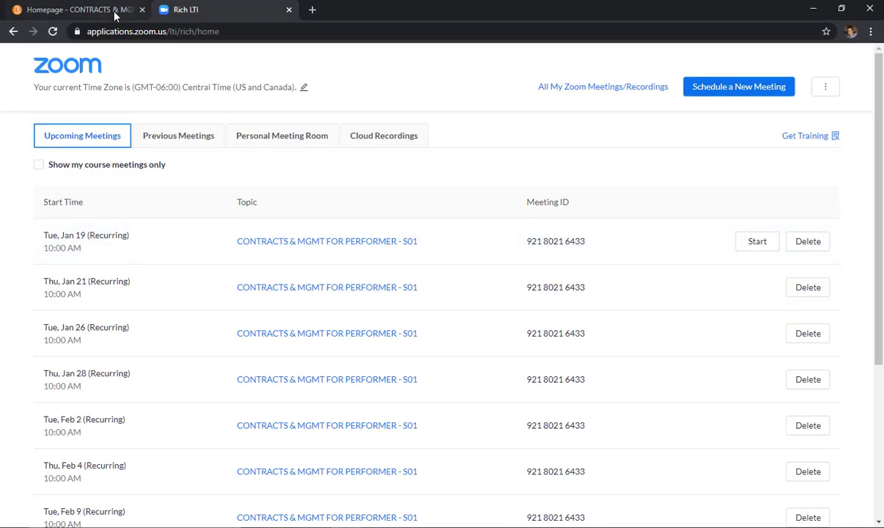
# Switch back to the course homepage, find the test student in the Classlist and impersonate that account.
pyautogui.click(115, 15)
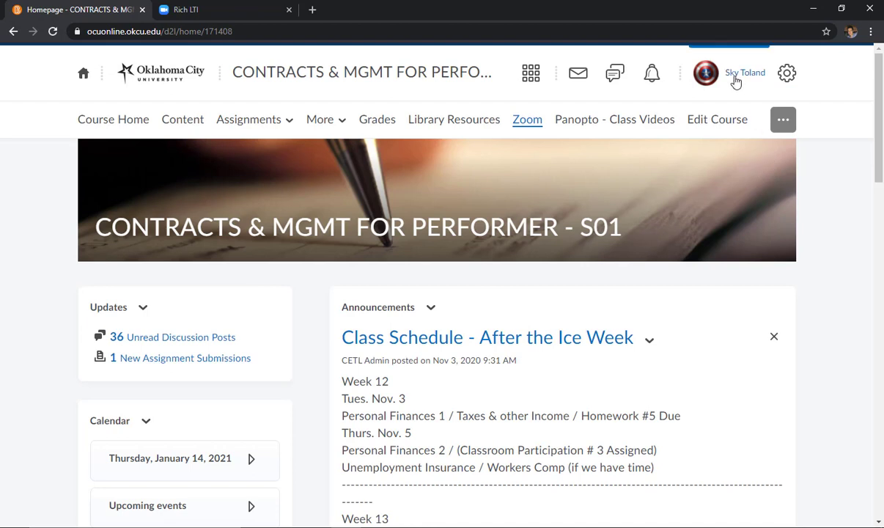
pyautogui.click(345, 123)
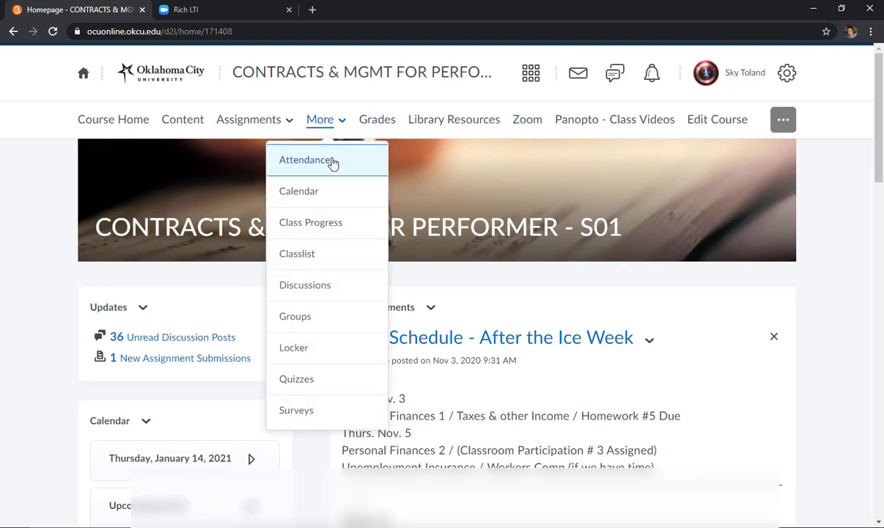
pyautogui.click(330, 261)
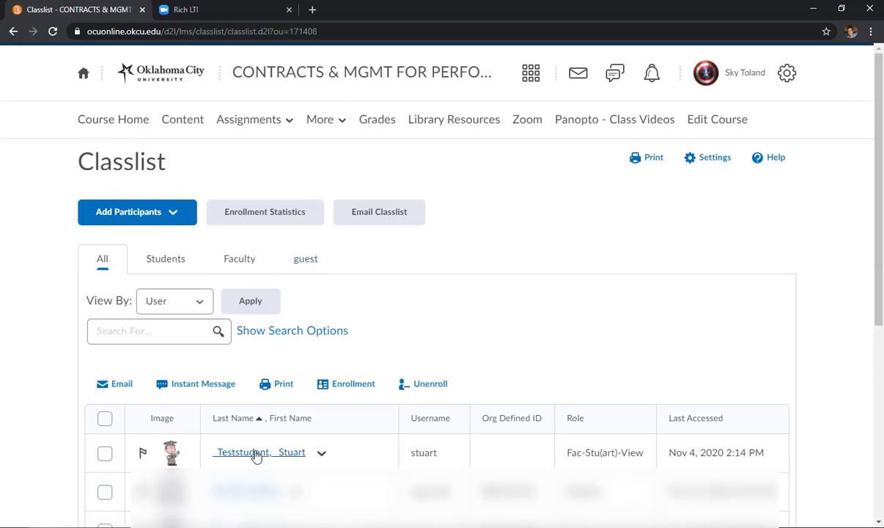
pyautogui.click(321, 454)
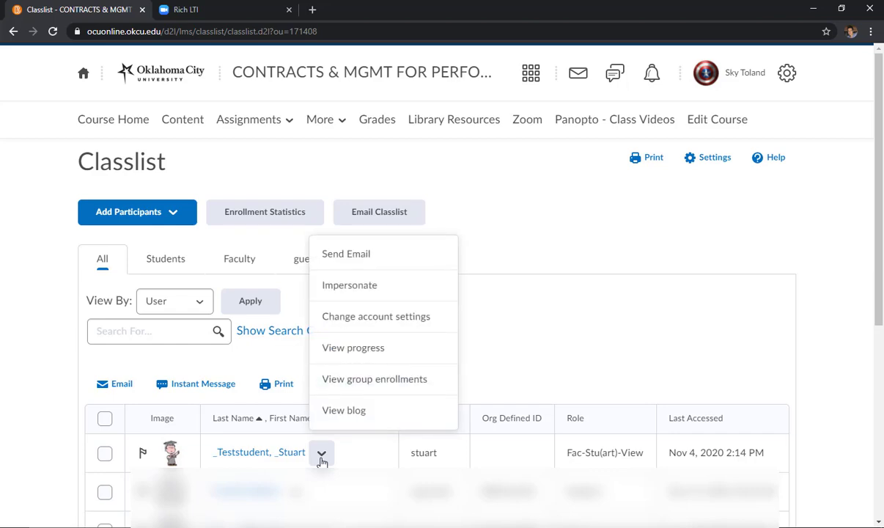
pyautogui.click(345, 287)
pyautogui.click(351, 224)
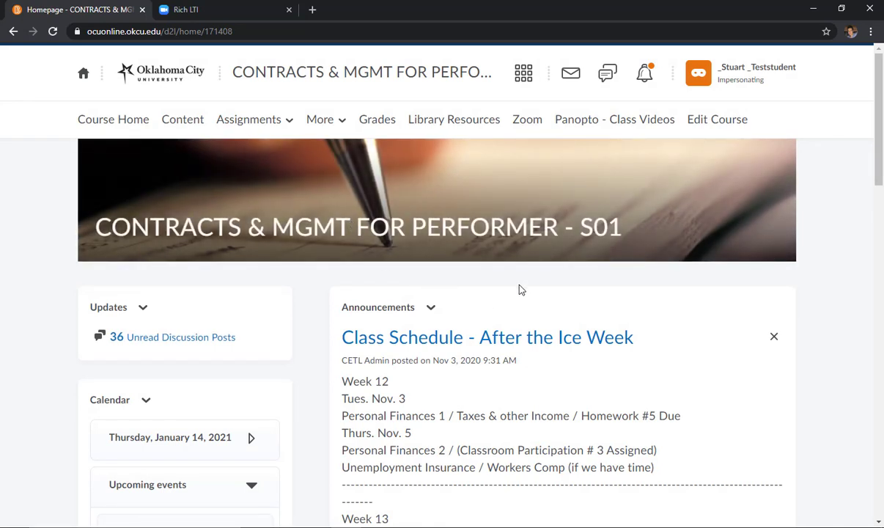
# View the course's Zoom meetings as the test student, join the Tue, Jan 19 session and close its launch page.
pyautogui.click(528, 121)
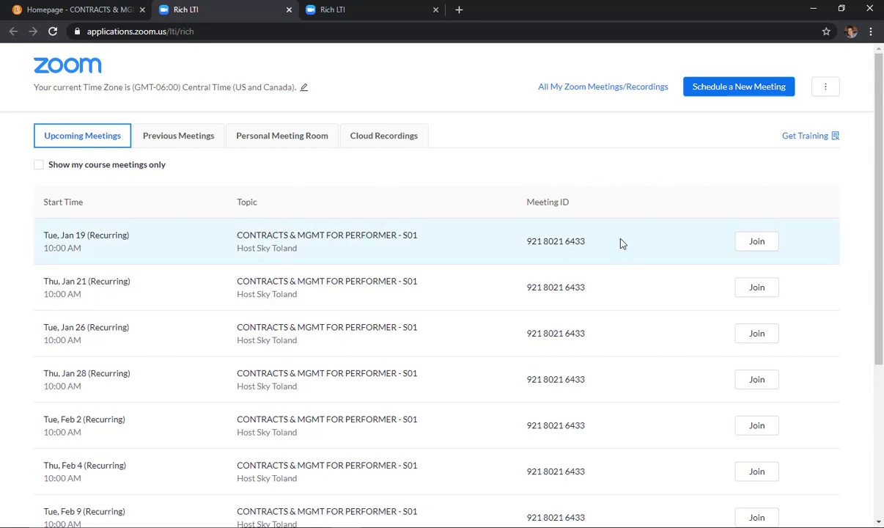
pyautogui.click(740, 241)
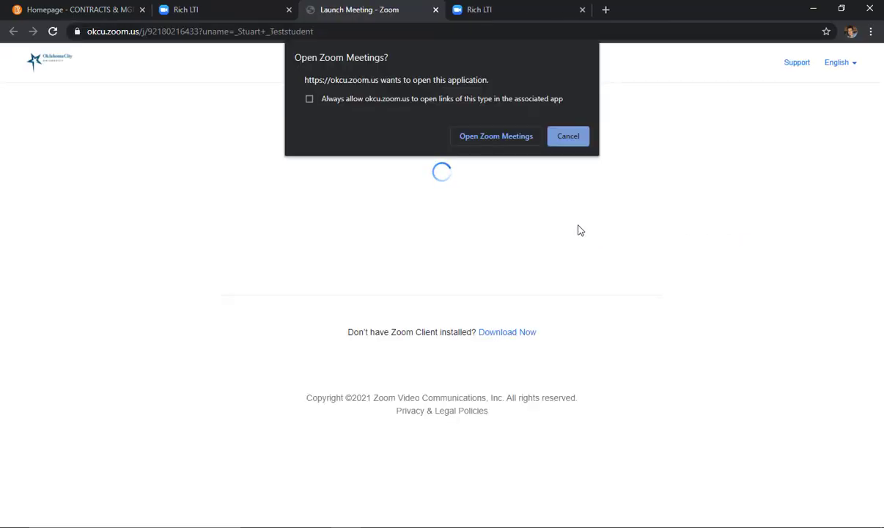
pyautogui.click(435, 9)
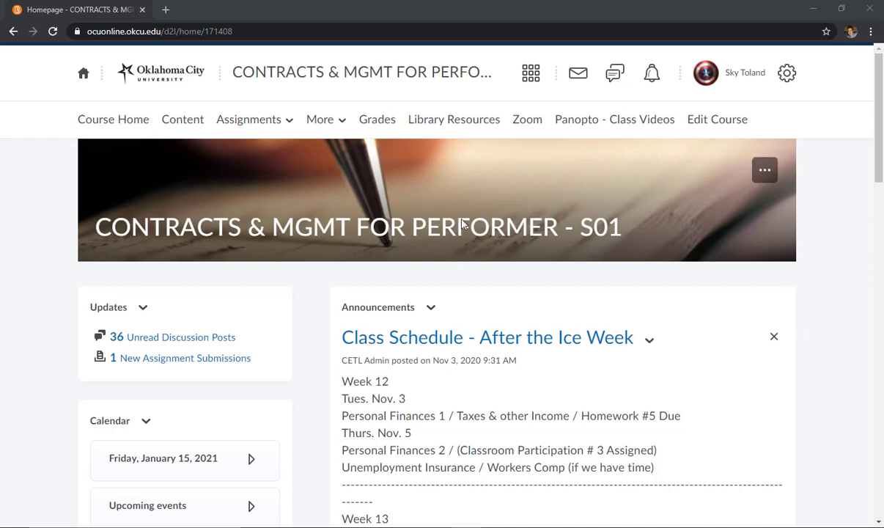
# Open the course's Panopto class videos folder and start a media upload, browsing the computer for files.
pyautogui.click(614, 121)
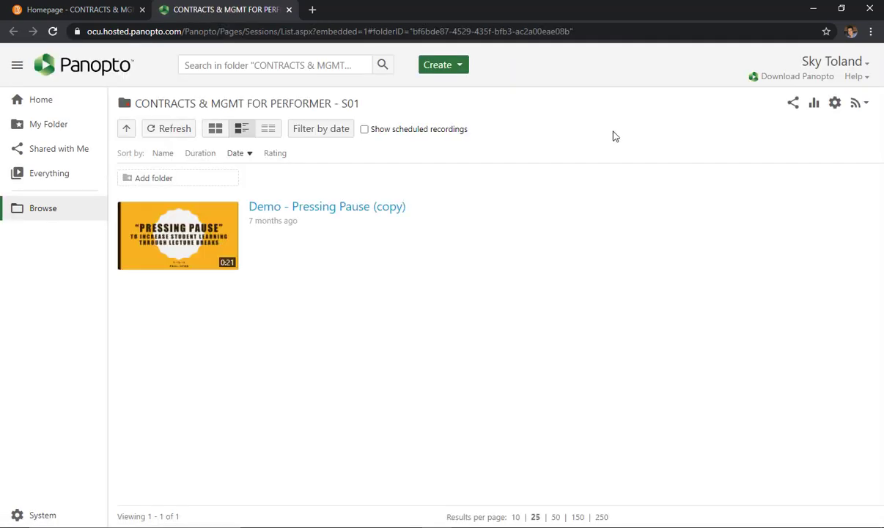
pyautogui.click(460, 67)
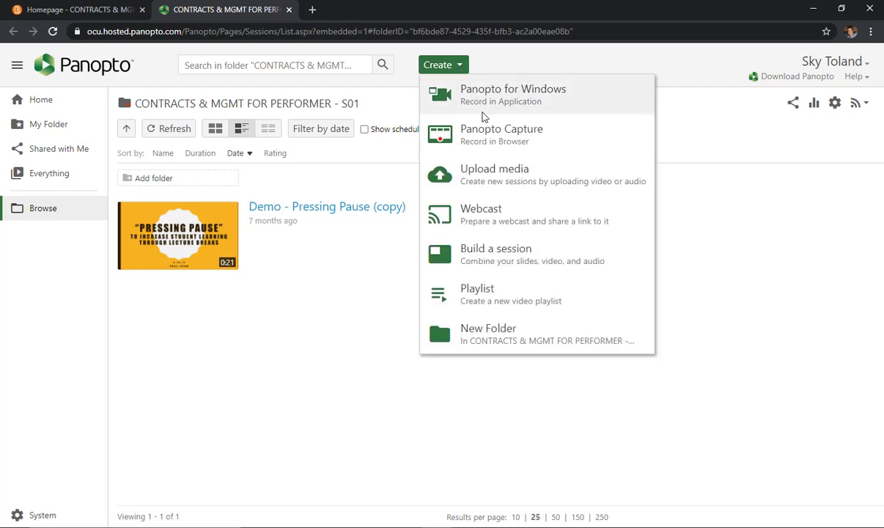
pyautogui.click(483, 185)
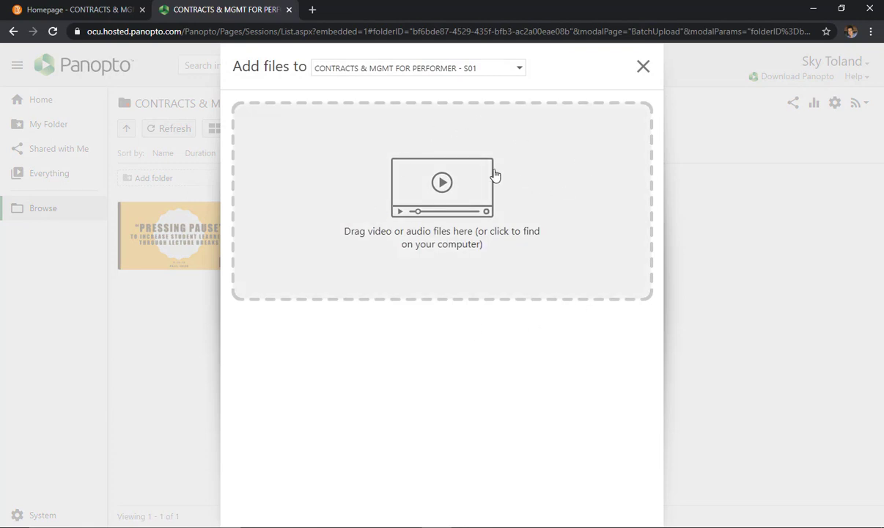
pyautogui.click(559, 187)
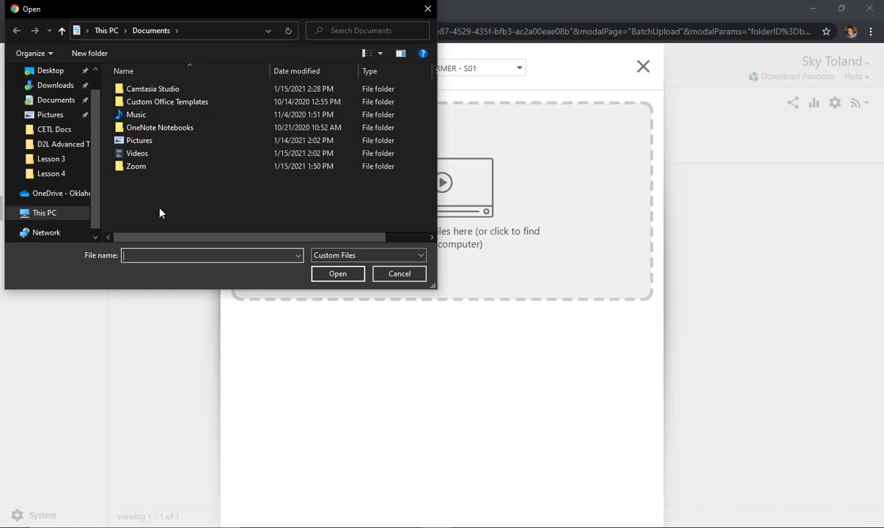
# Upload the zoom_0 video from the Documents > Videos folder to the course folder and close the upload window.
pyautogui.doubleClick(140, 154)
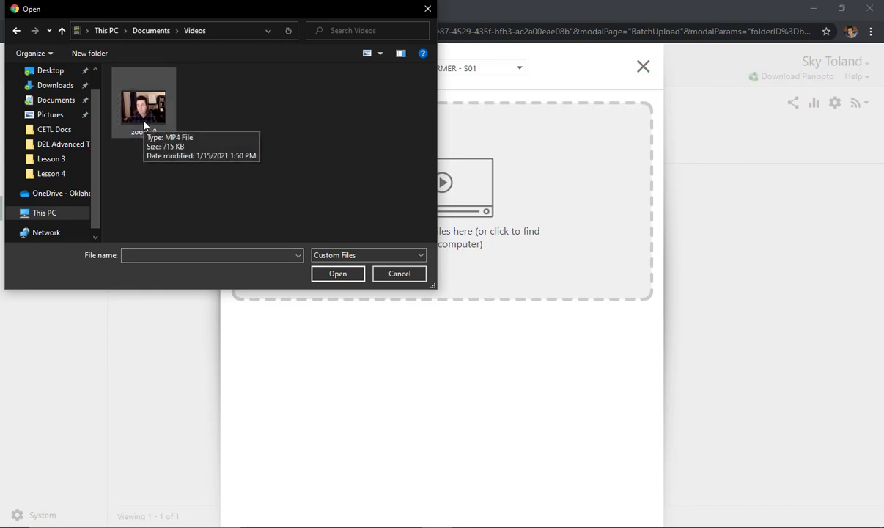
pyautogui.click(144, 126)
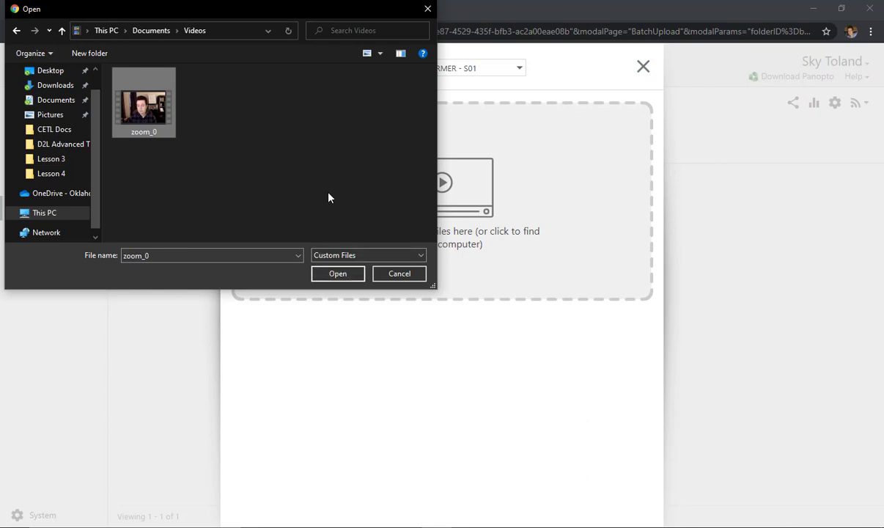
pyautogui.moveTo(139, 117); pyautogui.dragTo(549, 213)
pyautogui.click(427, 10)
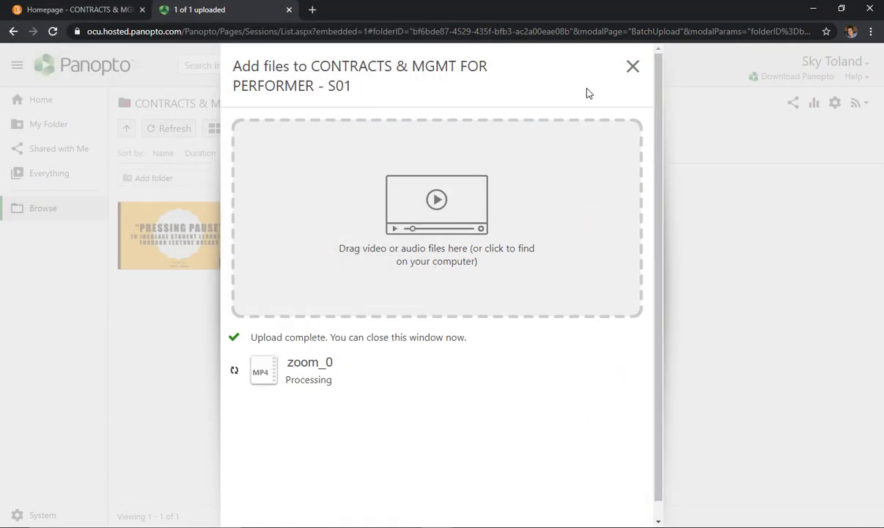
pyautogui.click(635, 66)
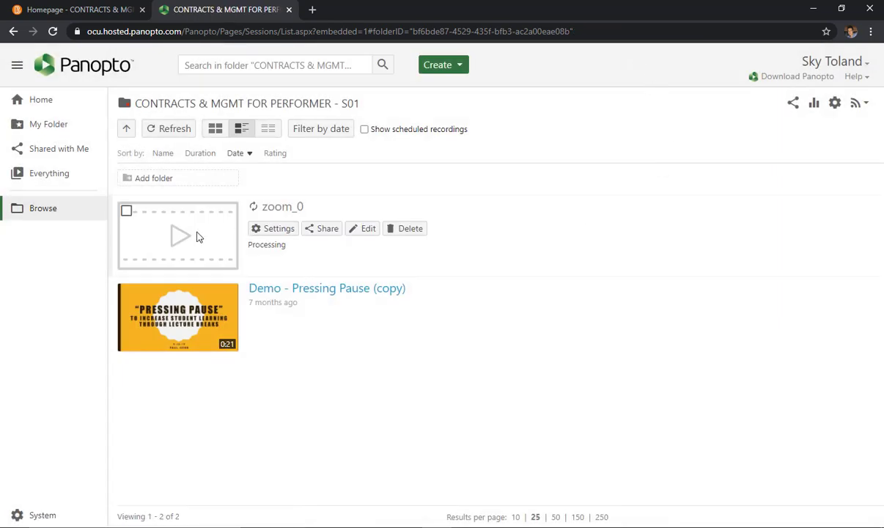